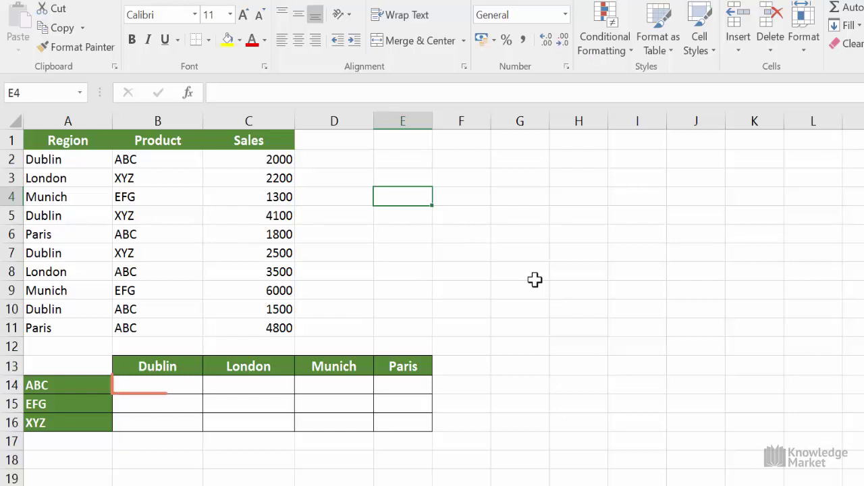
# Step: Begin a SUMPRODUCT formula in cell B14, entering =sumproduct((
pyautogui.click(176, 386)
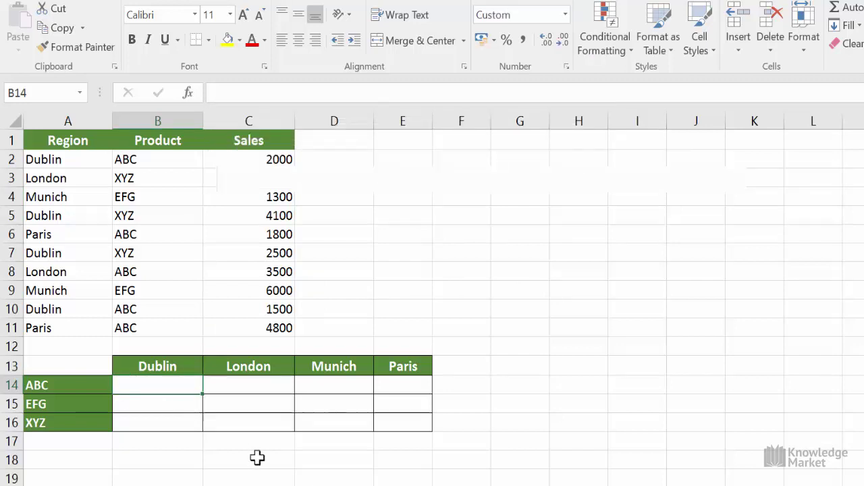
pyautogui.press('F2')
pyautogui.write('=sump')
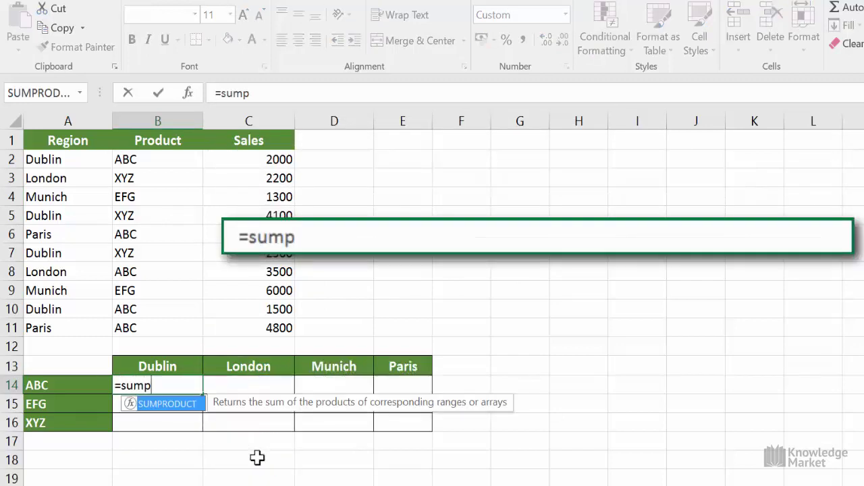
pyautogui.write('roduct')
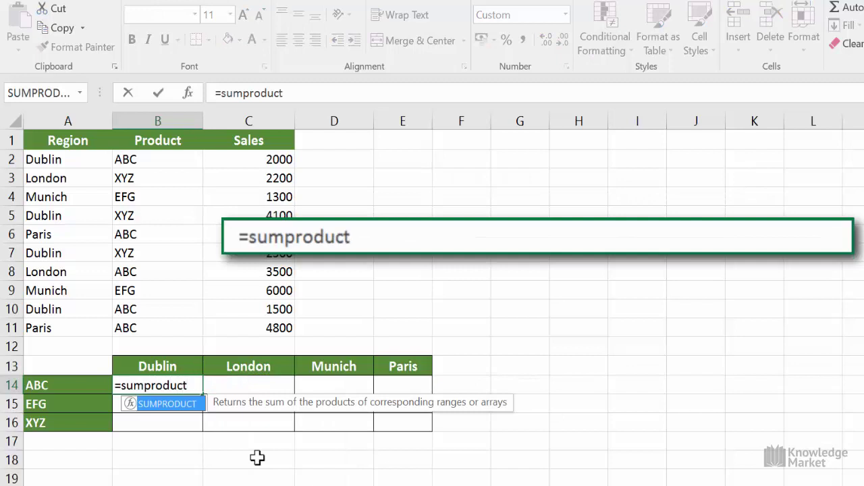
pyautogui.write('(')
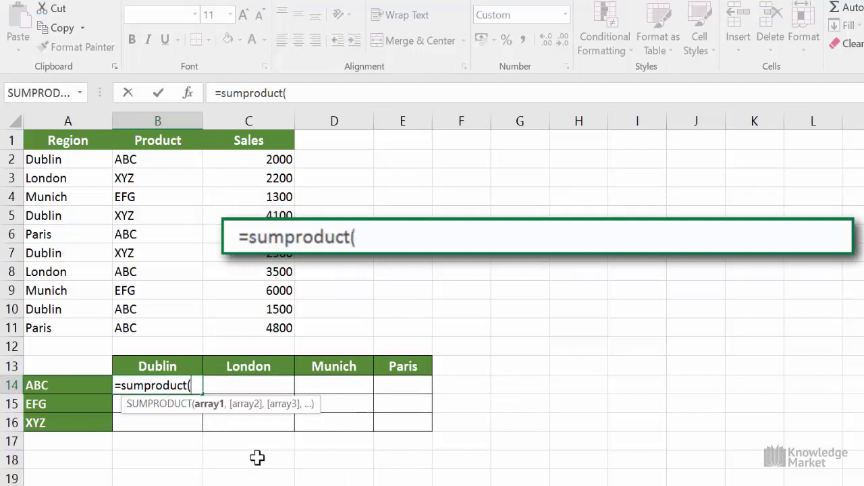
pyautogui.write('(')
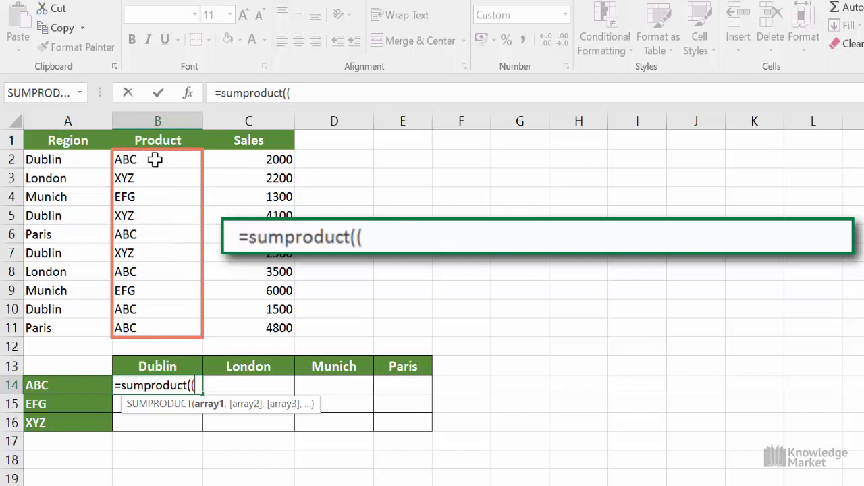
# Step: Compare the absolute Product range $B$2:$B$11 with the ABC label in A14
pyautogui.click(155, 158)
pyautogui.moveTo(156, 159); pyautogui.dragTo(176, 324)
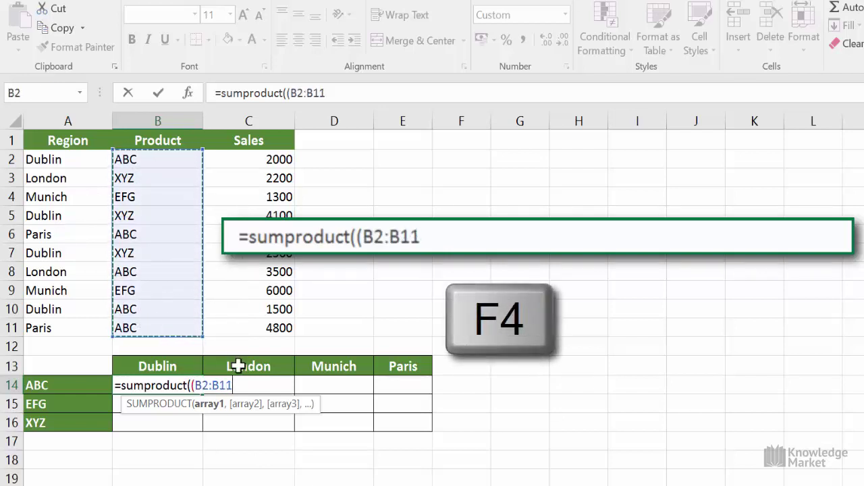
pyautogui.press('F4')
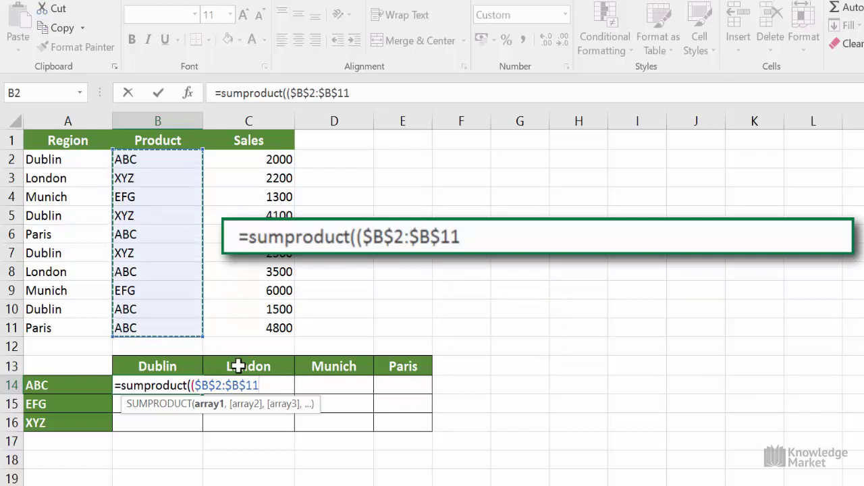
pyautogui.write('=')
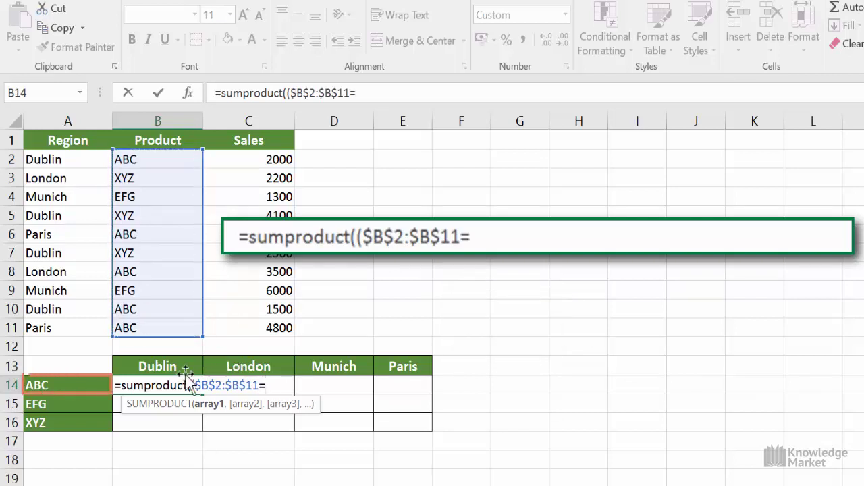
pyautogui.click(54, 385)
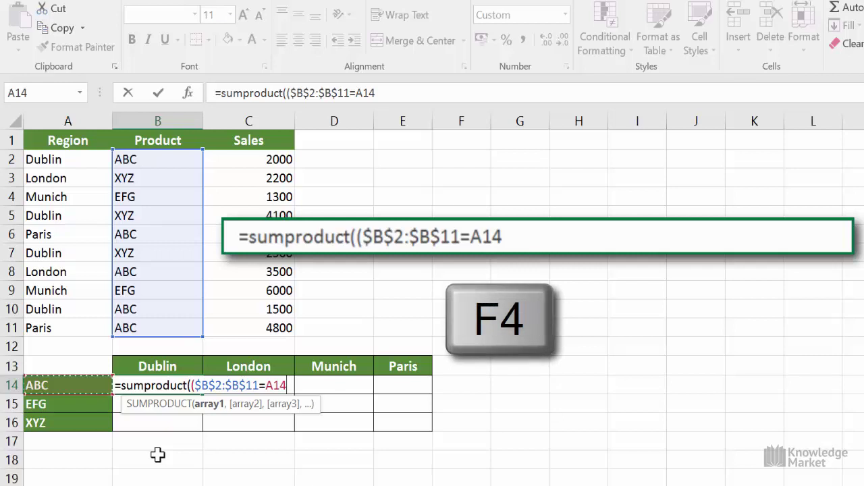
# Step: Make A14 the mixed reference $A14 and close the first condition with )*(
pyautogui.press('F4')
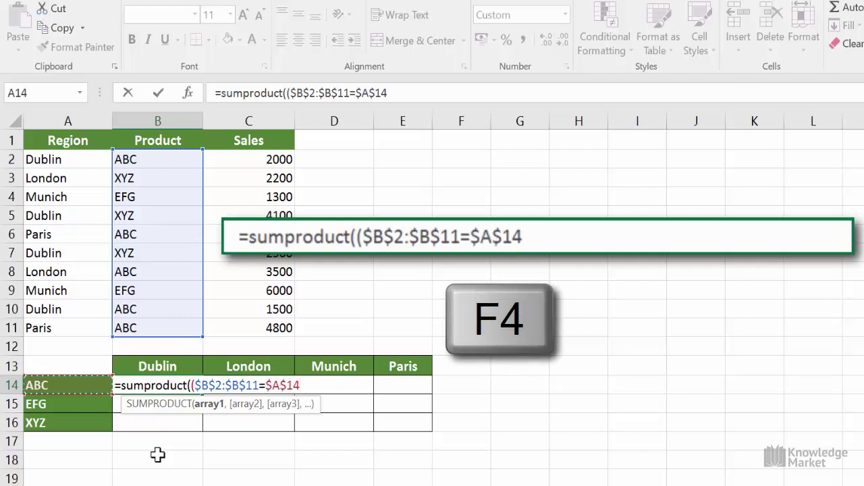
pyautogui.press('F4')
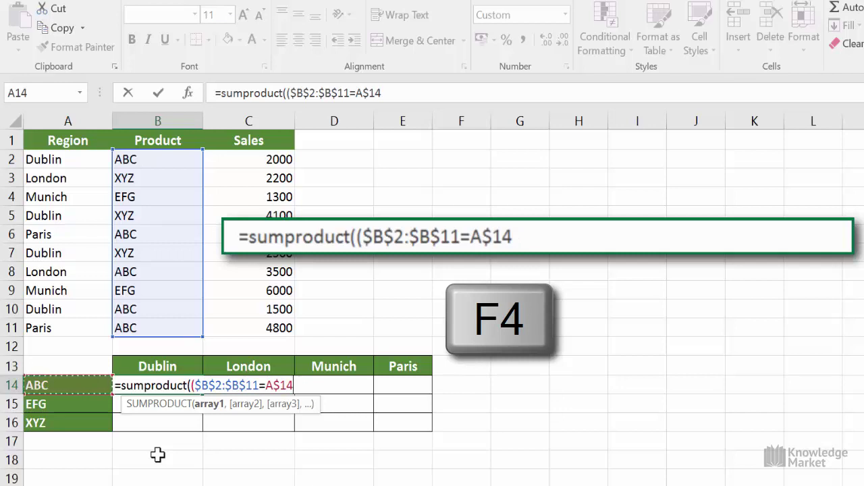
pyautogui.press('F4')
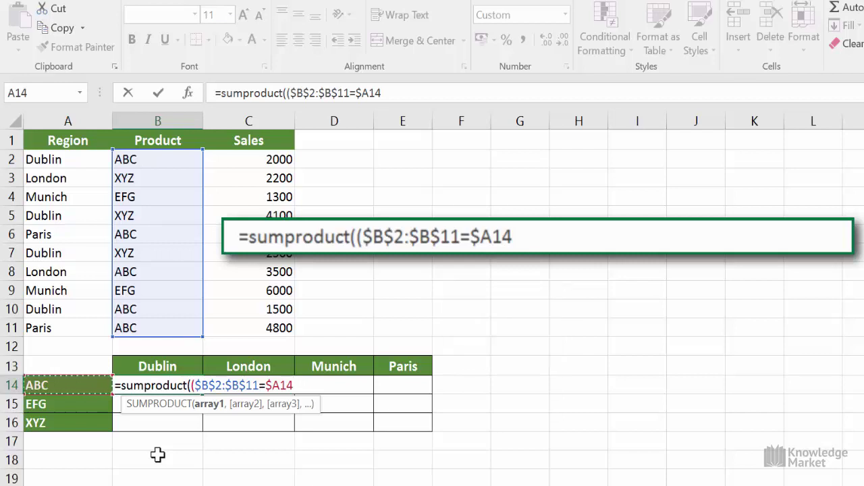
pyautogui.write(')')
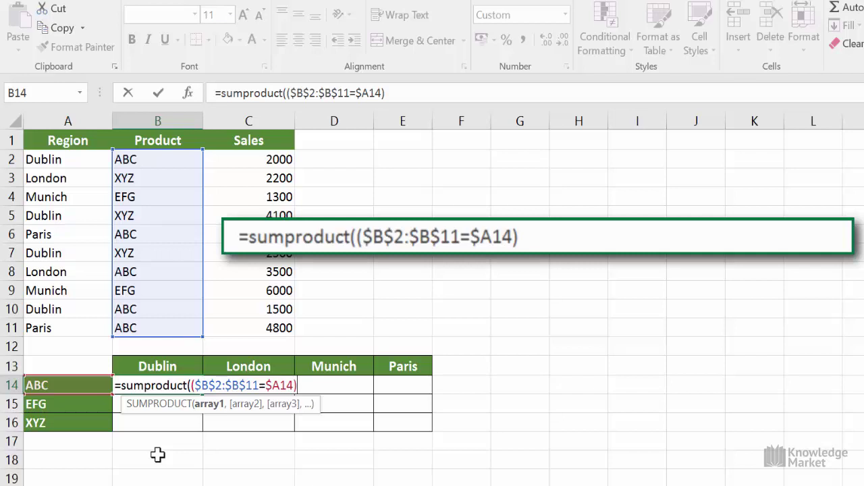
pyautogui.write('*(')
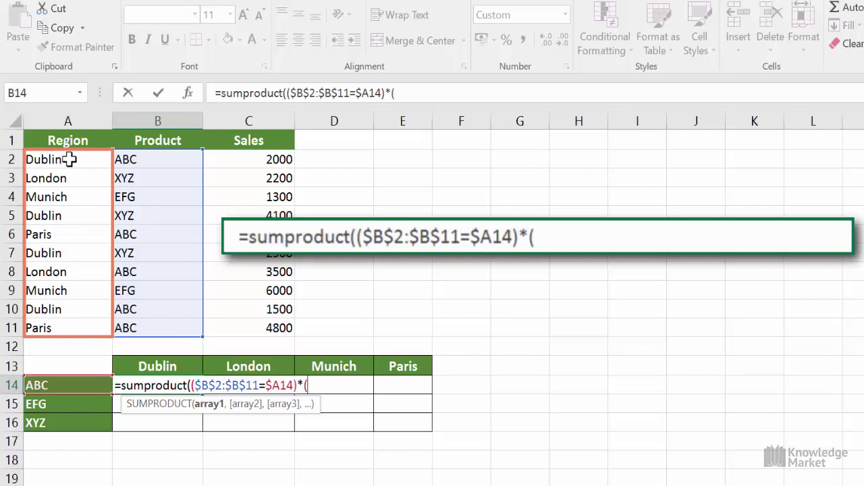
# Step: Add the absolute Region range $A$2:$A$11 compared against the Dublin heading B13
pyautogui.moveTo(70, 159); pyautogui.dragTo(63, 328)
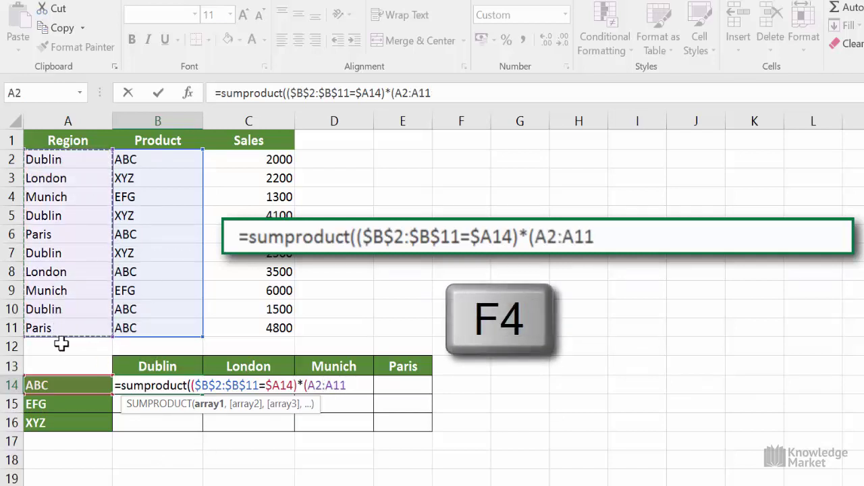
pyautogui.press('F4')
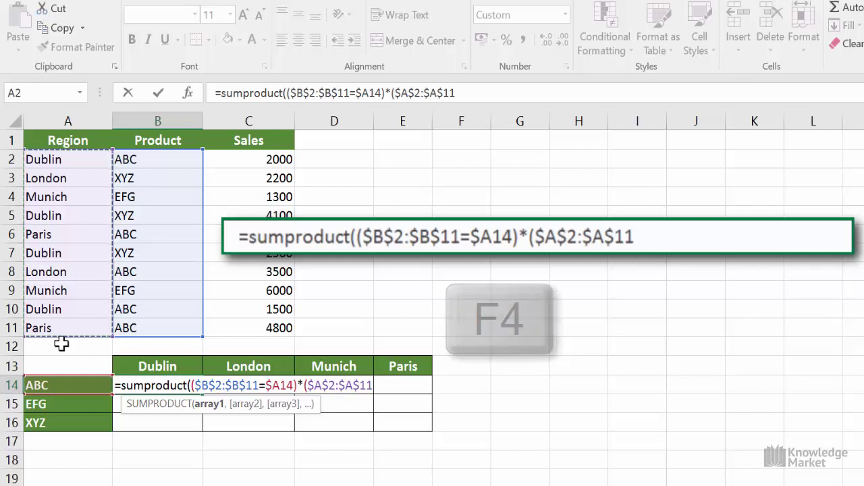
pyautogui.write('=')
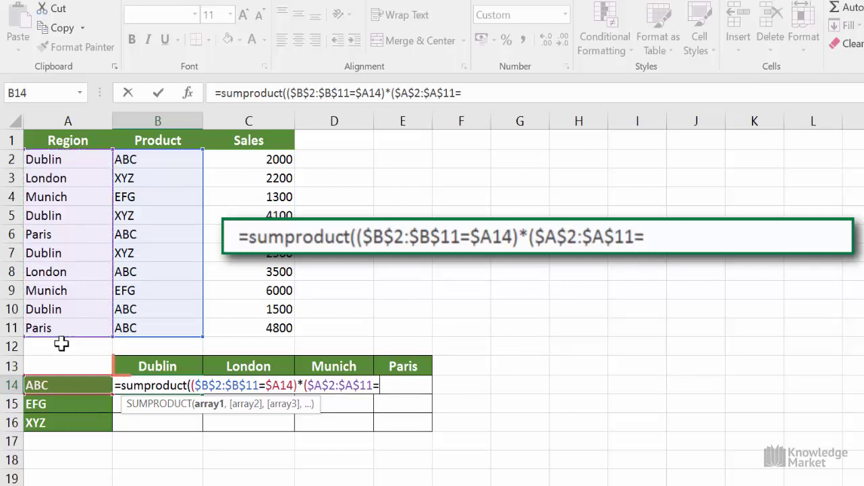
pyautogui.click(128, 367)
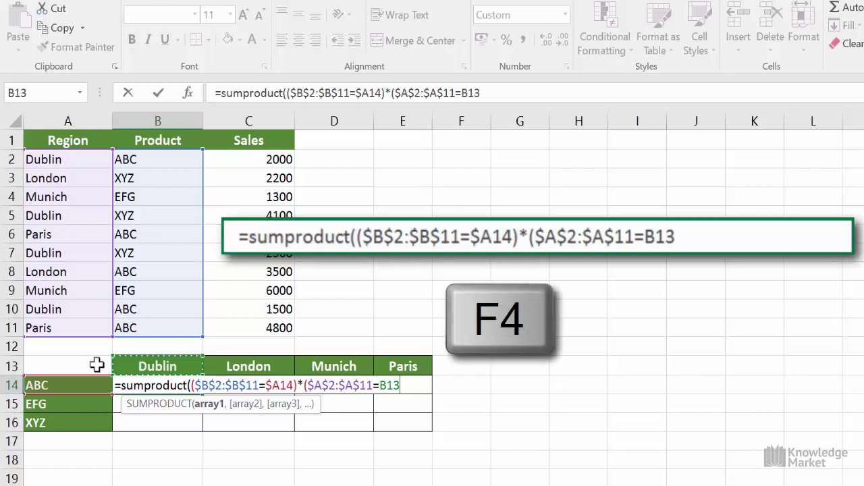
# Step: Make B13 the mixed reference B$13 and close the second condition with )*
pyautogui.press('F4')
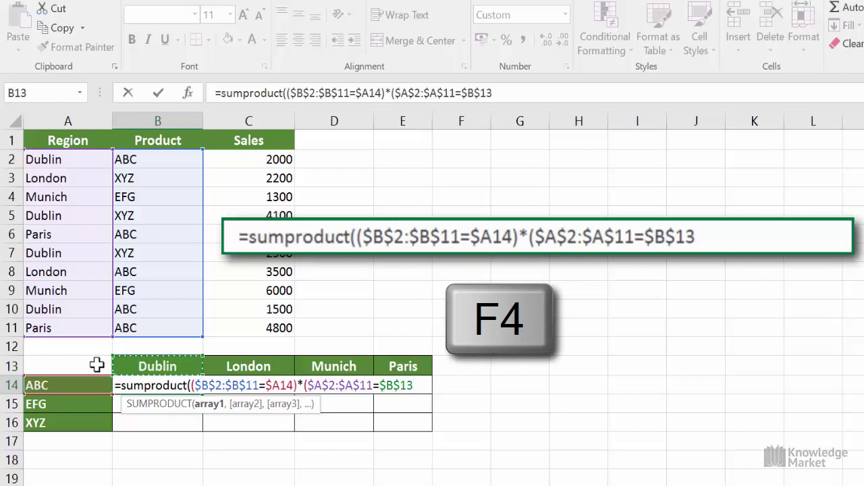
pyautogui.press('F4')
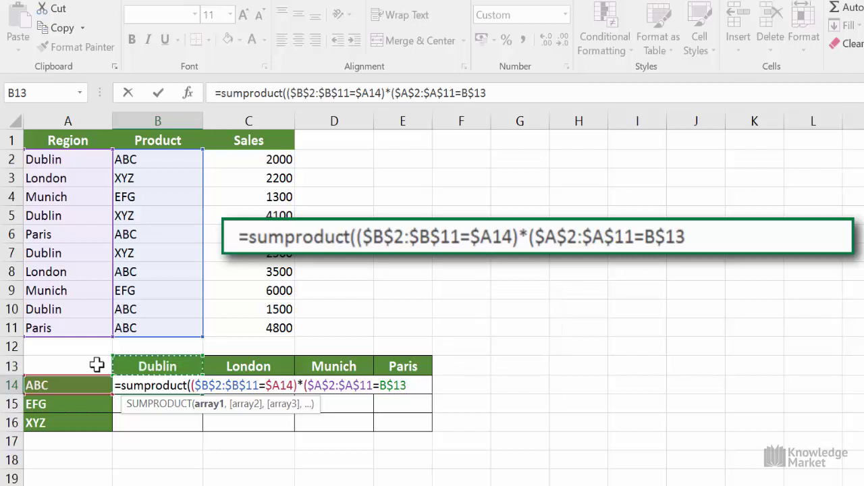
pyautogui.write(')*')
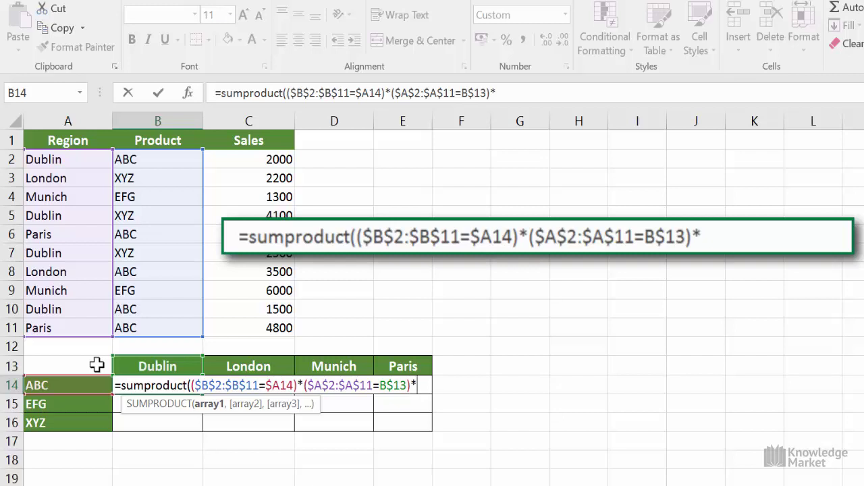
# Step: Multiply in the absolute Sales range $C$2:$C$11 and close the formula
pyautogui.write('(')
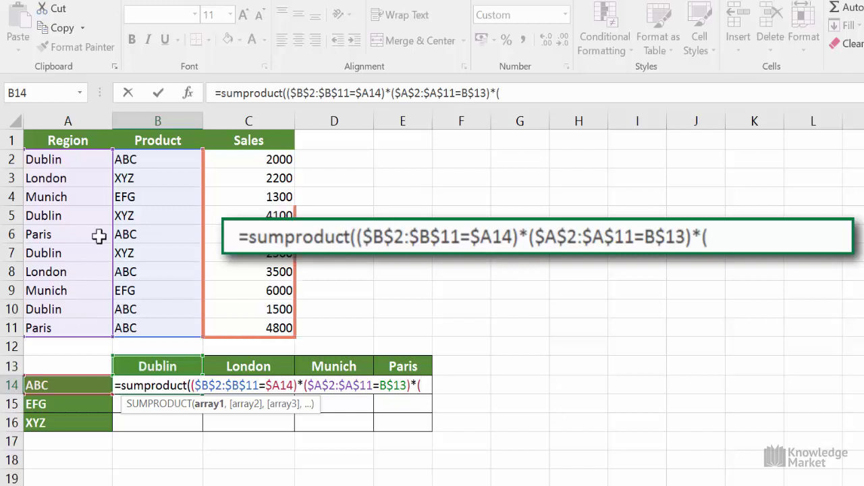
pyautogui.moveTo(216, 154); pyautogui.dragTo(222, 328)
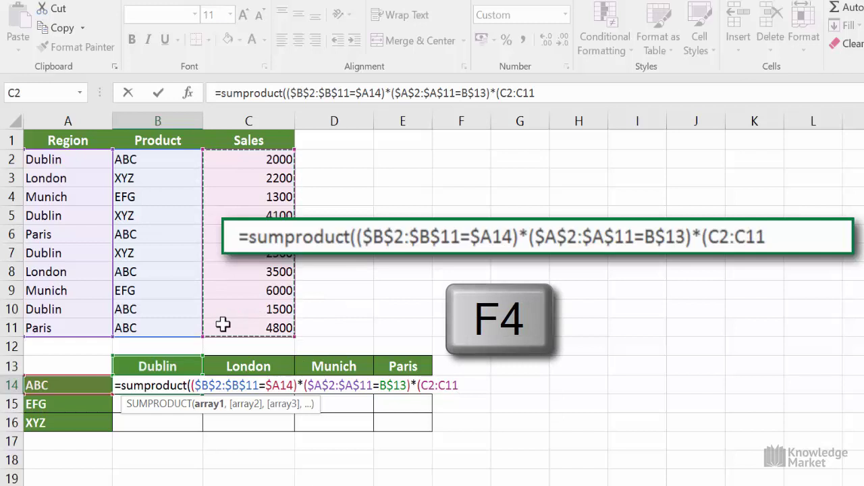
pyautogui.press('F4')
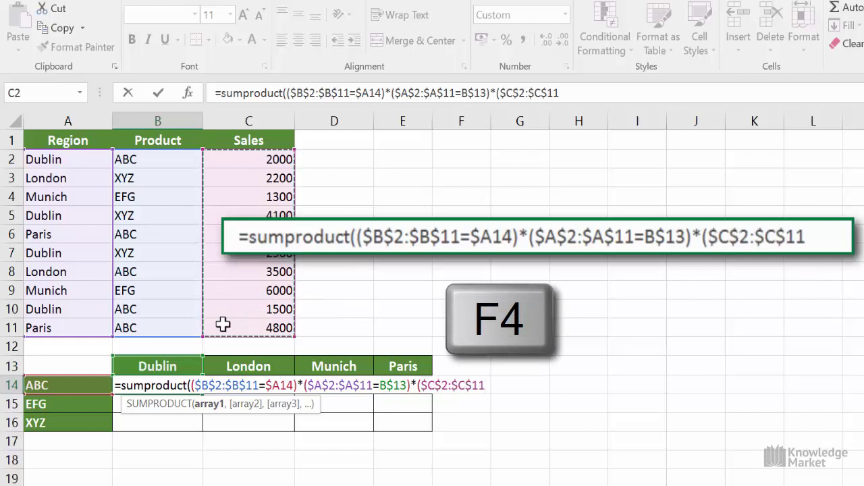
pyautogui.write(')')
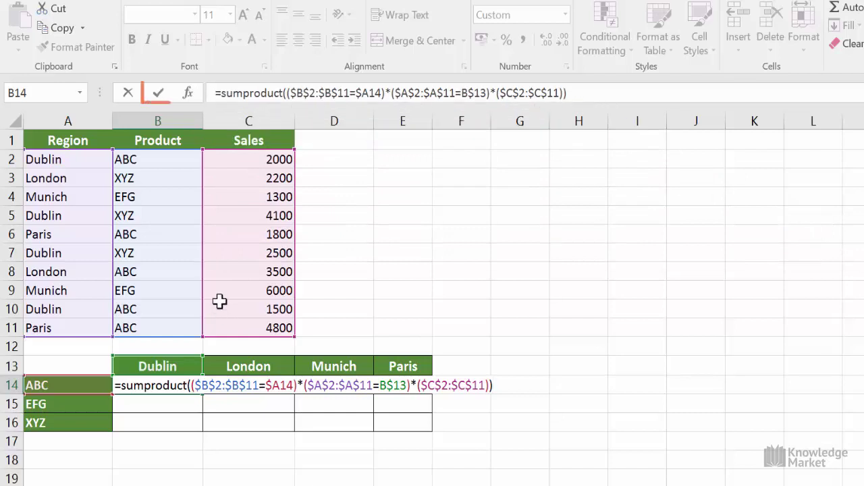
# Step: Confirm the formula and fill it over B14:E16, e.g. ABC–Dublin 3,500, EFG–Munich 7,300
pyautogui.click(157, 93)
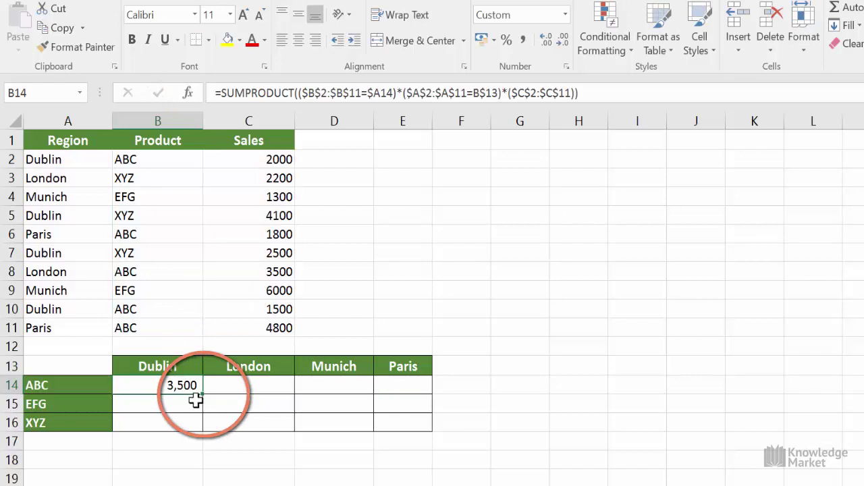
pyautogui.moveTo(204, 397)
pyautogui.mouseDown()
pyautogui.moveTo(196, 447)
pyautogui.moveTo(419, 434)
pyautogui.mouseUp()
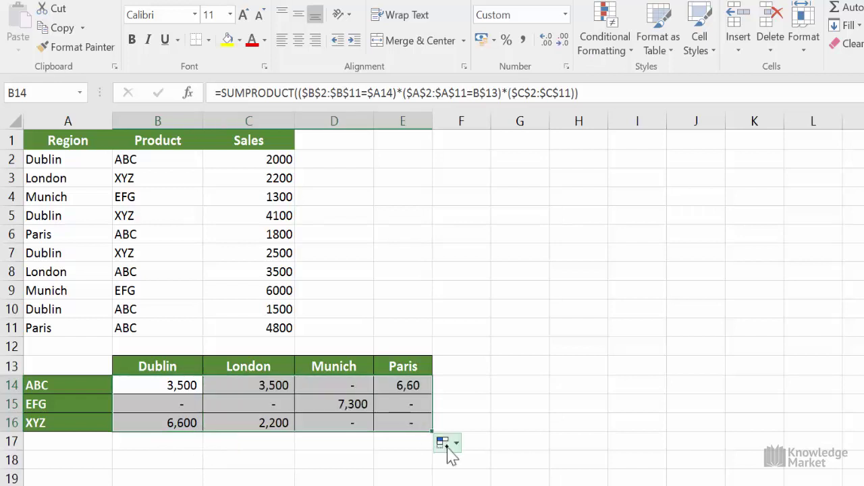
pyautogui.click(486, 391)
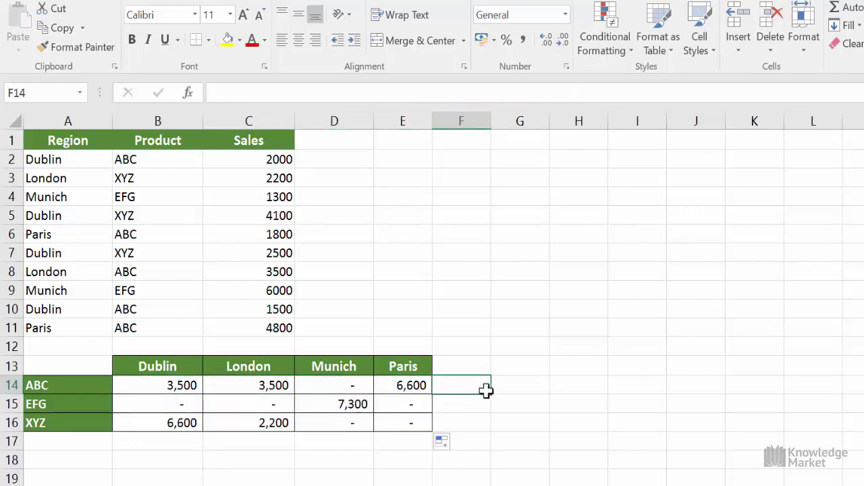